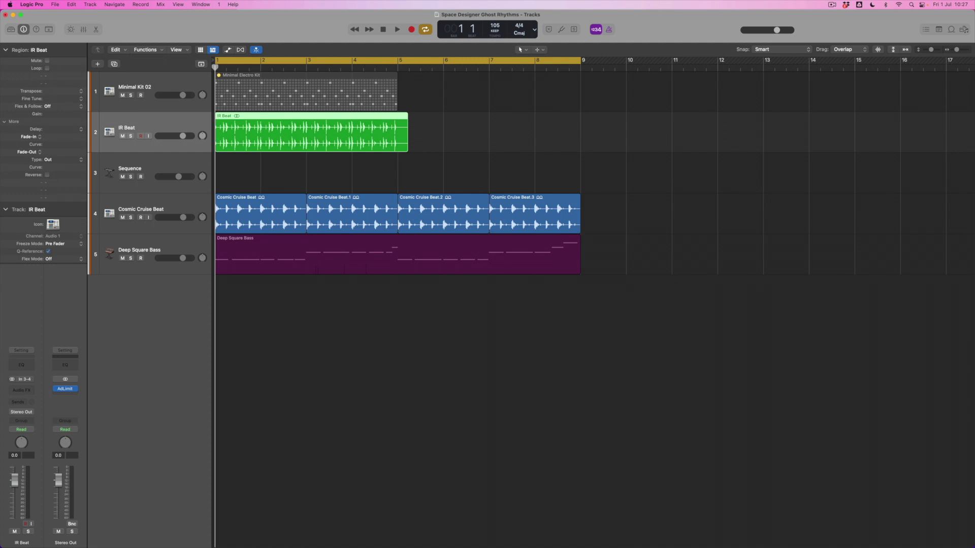
Mute the IR Beat track and insert a stereo Space Designer reverb on the Sequence track.
{"action": "left_click", "coordinate": [123, 136]}
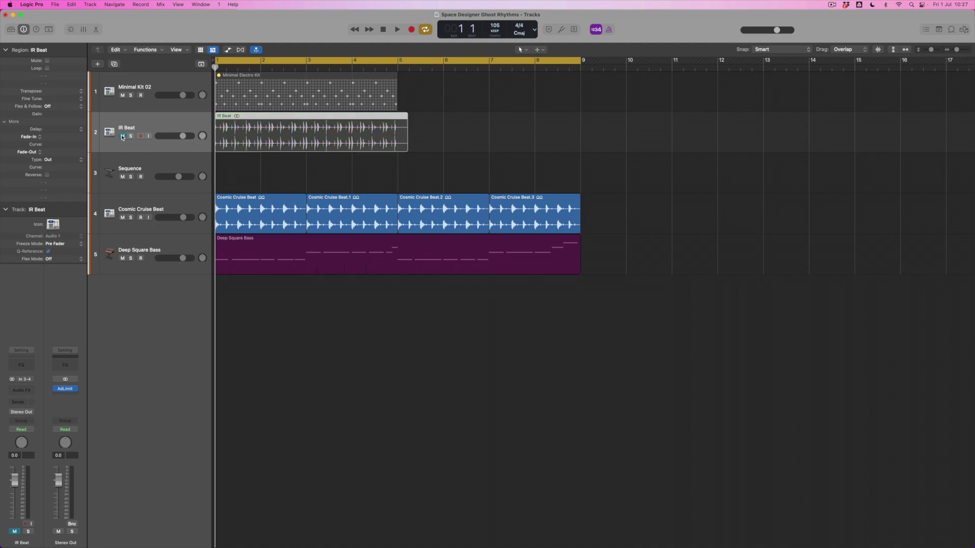
{"action": "left_click", "coordinate": [152, 170]}
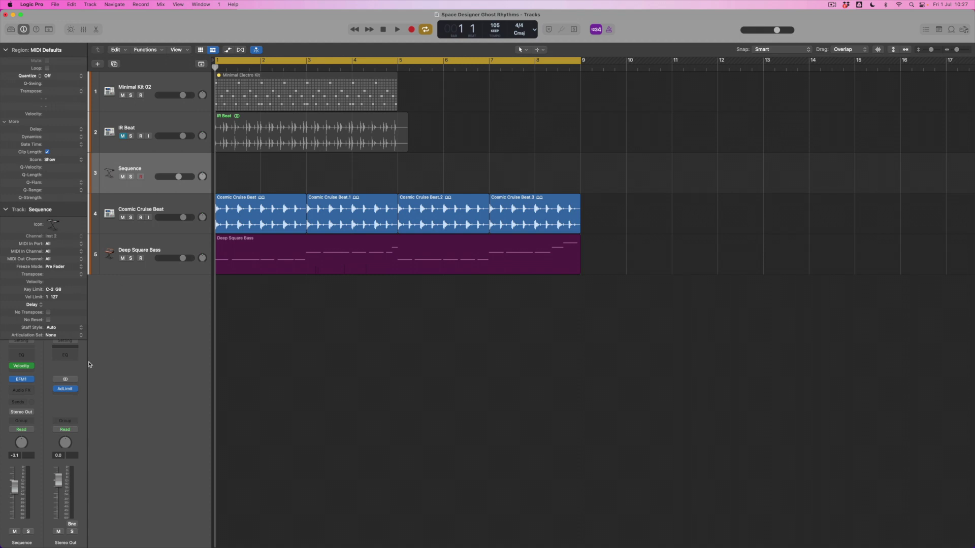
{"action": "left_click", "coordinate": [30, 389]}
{"action": "mouse_move", "coordinate": [35, 542]}
{"action": "mouse_move", "coordinate": [36, 506]}
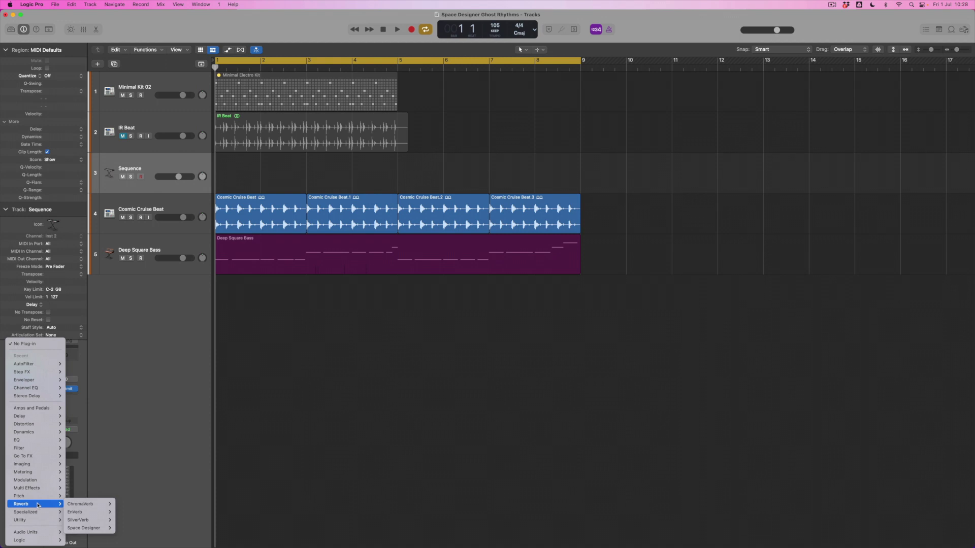
{"action": "mouse_move", "coordinate": [85, 528]}
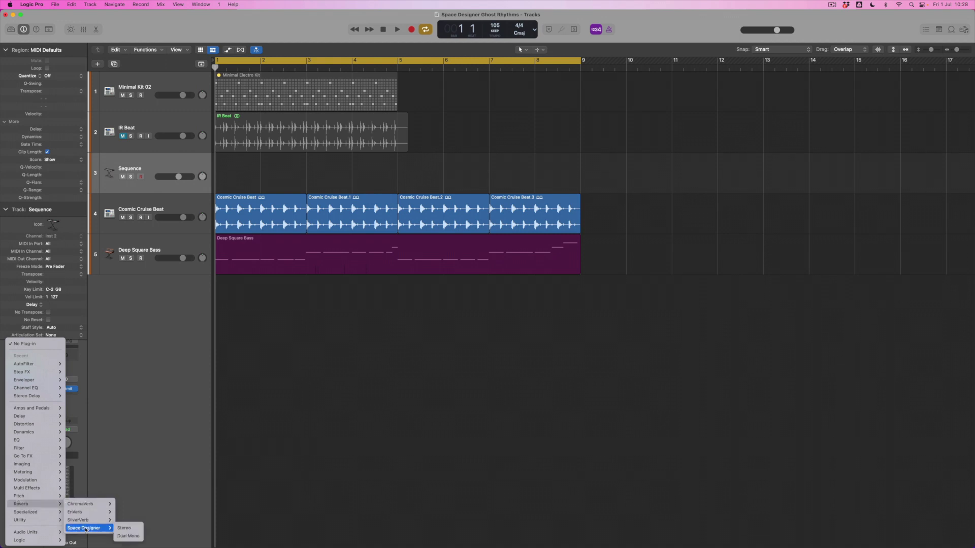
{"action": "left_click", "coordinate": [126, 528]}
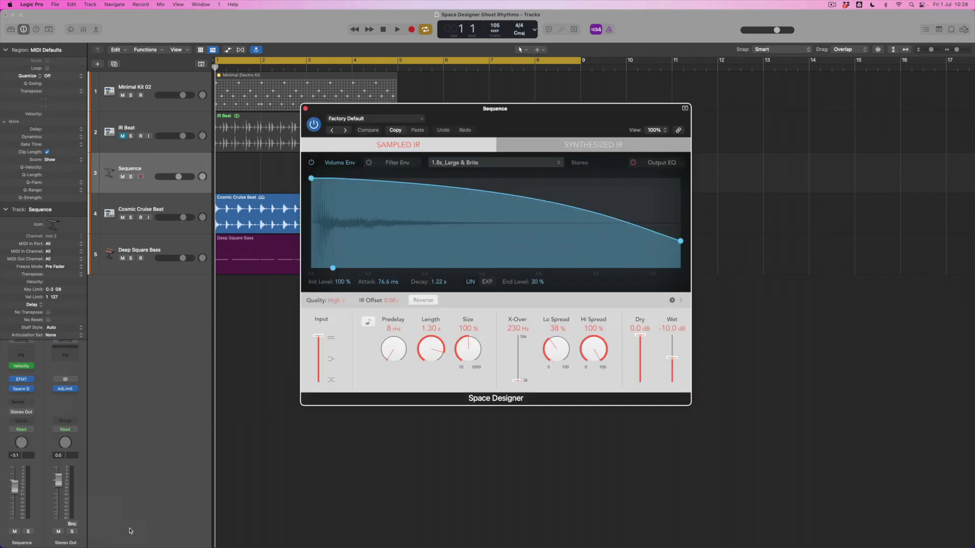
Load IR Beat.aif from the Ghost Rhythms project's Audio Files folder as the reverb's impulse response.
{"action": "left_click", "coordinate": [542, 165]}
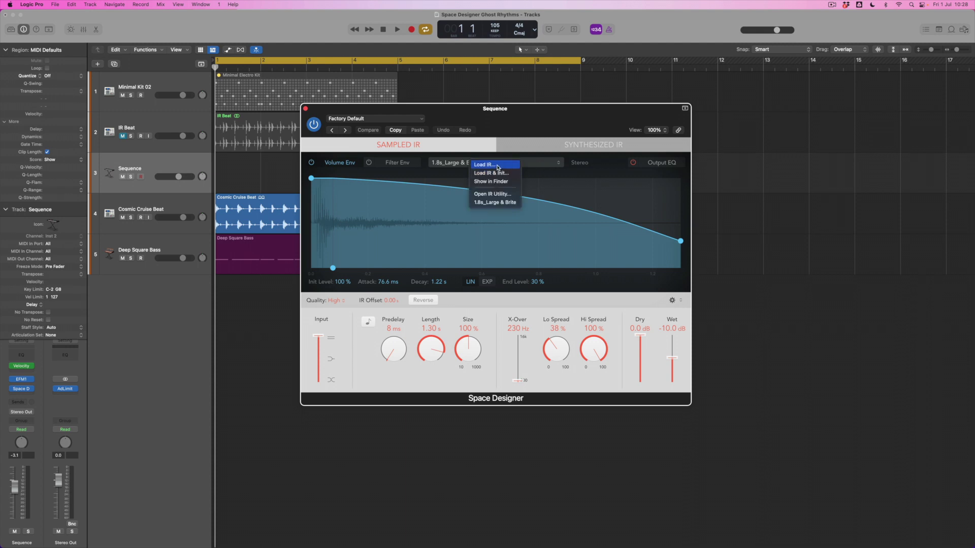
{"action": "left_click", "coordinate": [526, 125]}
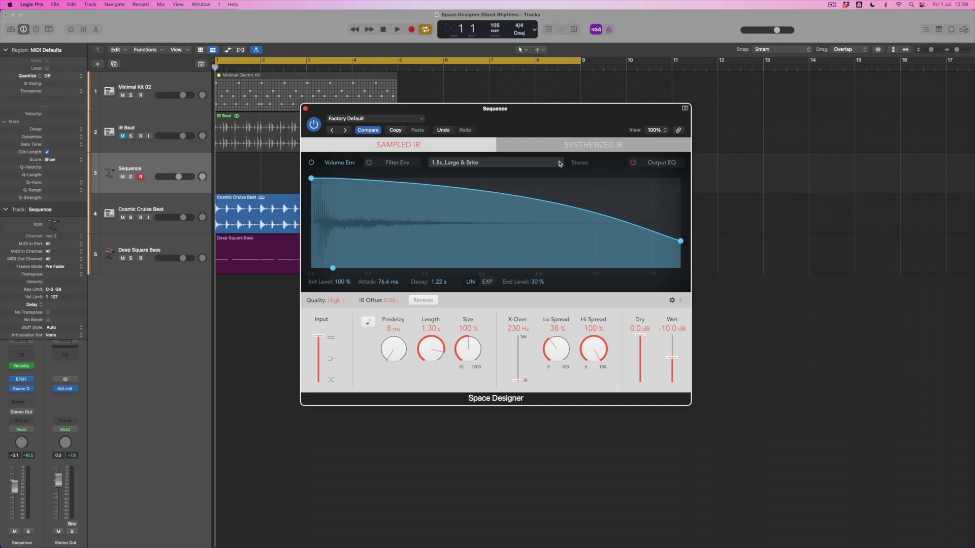
{"action": "left_click", "coordinate": [559, 163]}
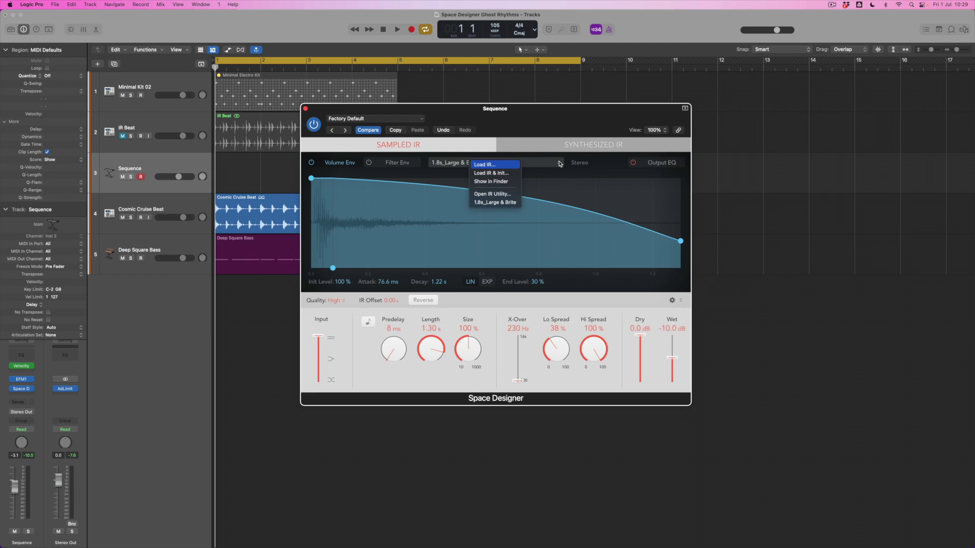
{"action": "left_click", "coordinate": [506, 165]}
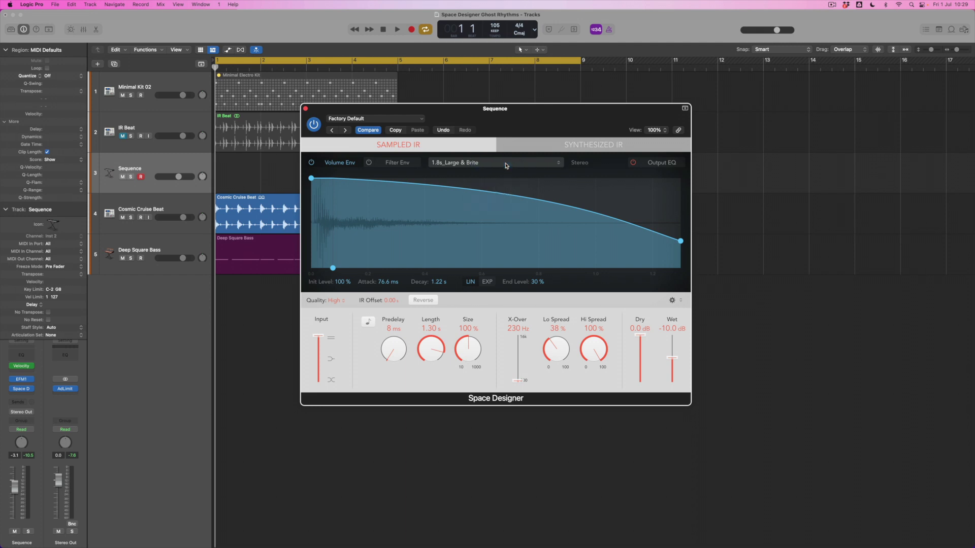
{"action": "left_click", "coordinate": [533, 113]}
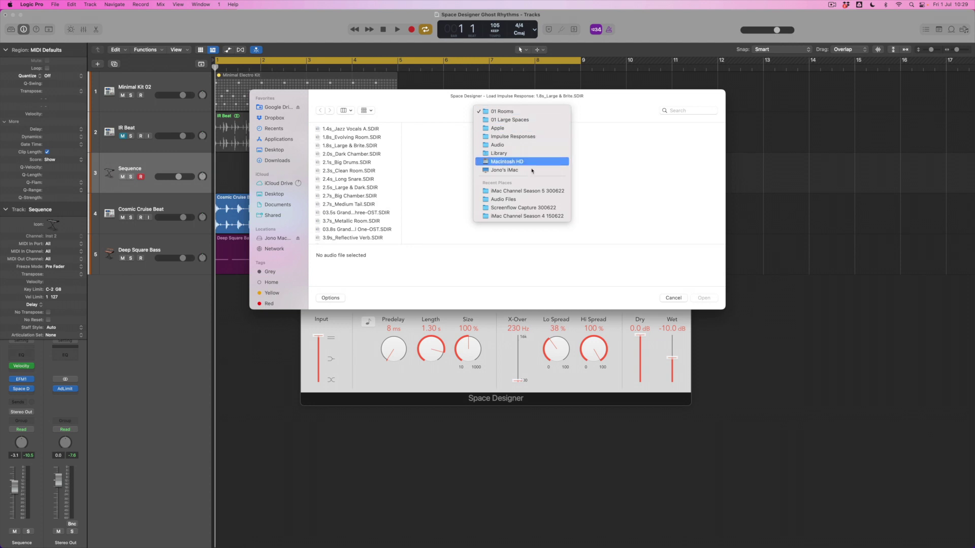
{"action": "left_click", "coordinate": [536, 191]}
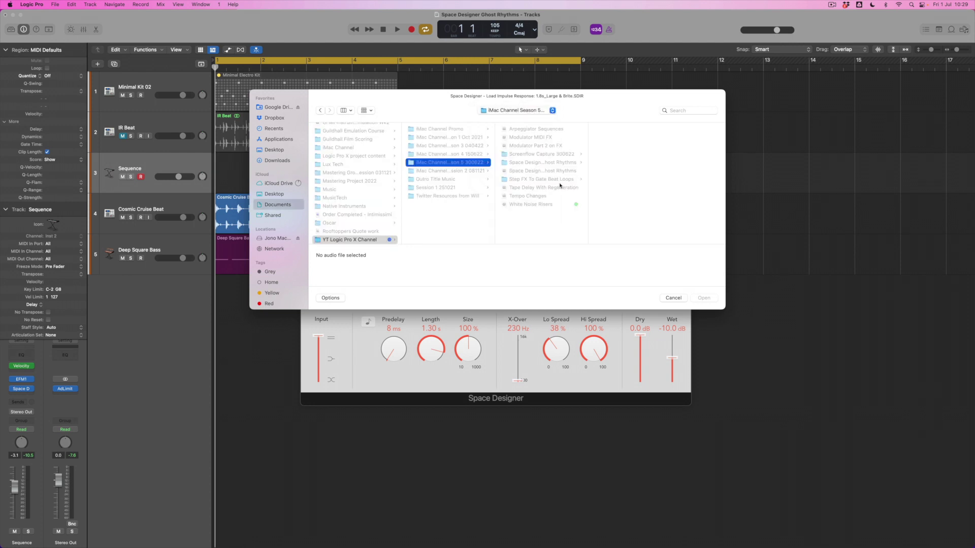
{"action": "left_click", "coordinate": [542, 163]}
{"action": "left_click", "coordinate": [610, 130]}
{"action": "left_click", "coordinate": [653, 130]}
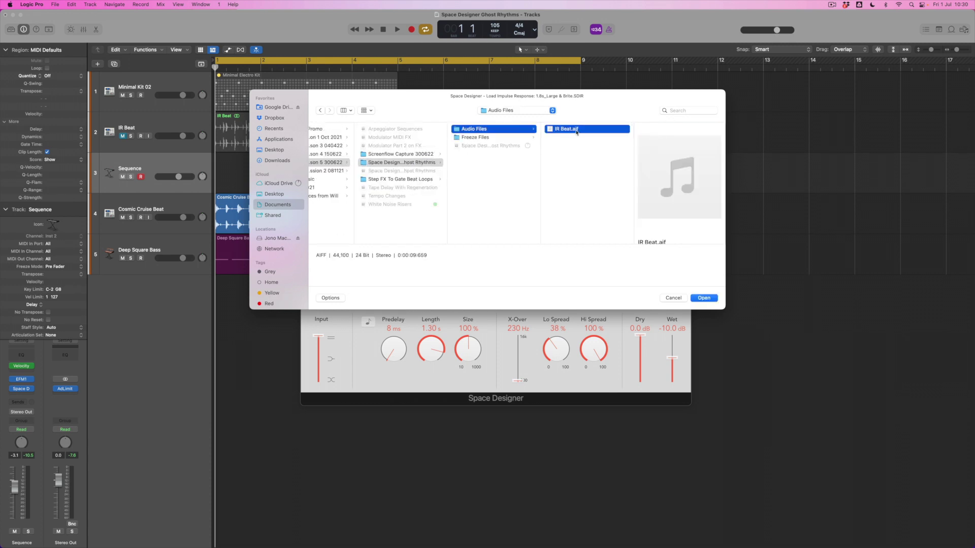
{"action": "left_click", "coordinate": [703, 298]}
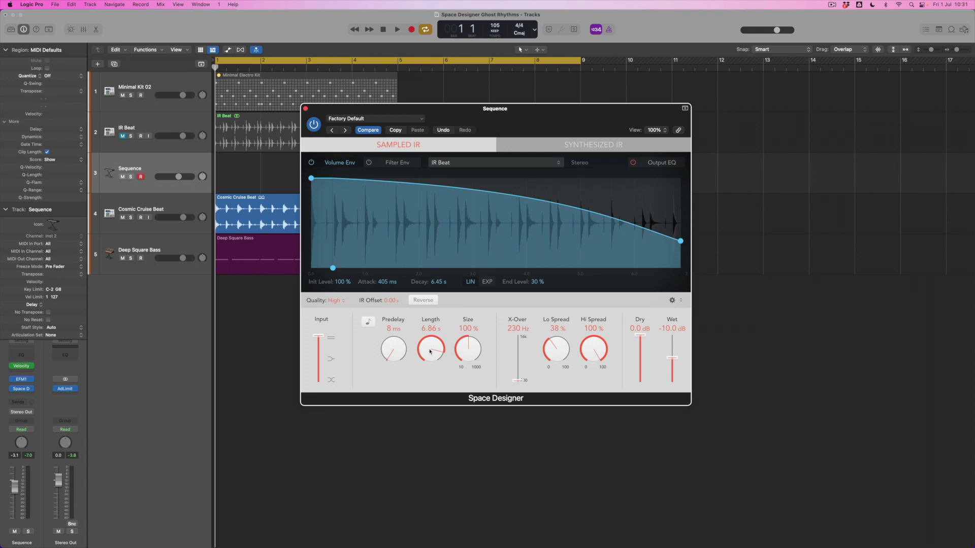
Shorten the impulse response length to 3.28 s.
{"action": "left_click_drag", "start_coordinate": [428, 349], "coordinate": [429, 368]}
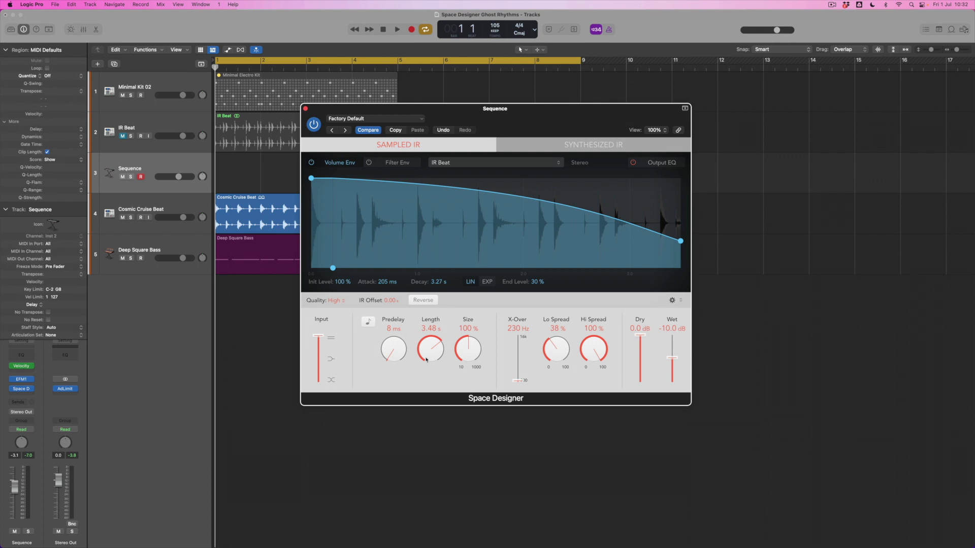
{"action": "left_click_drag", "start_coordinate": [363, 109], "coordinate": [517, 195]}
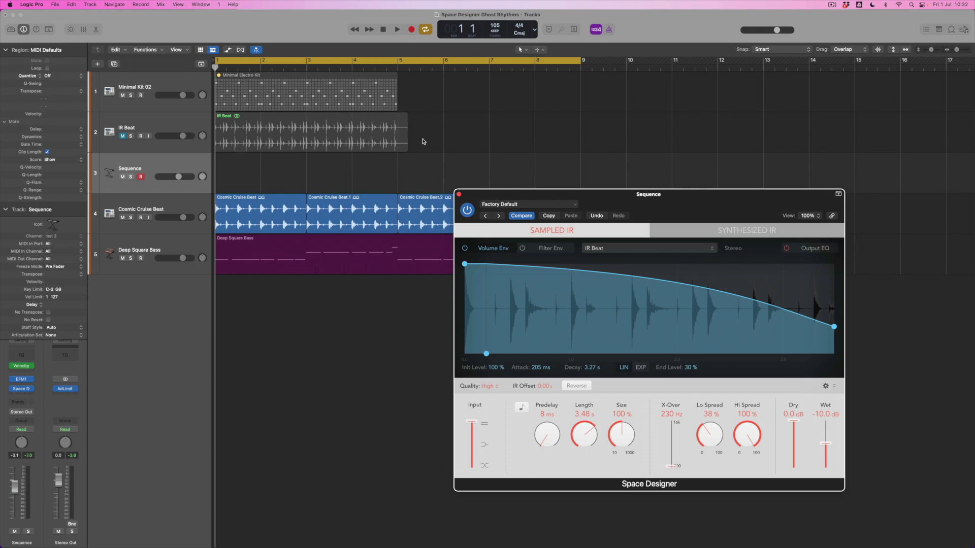
{"action": "left_click_drag", "start_coordinate": [526, 193], "coordinate": [383, 117]}
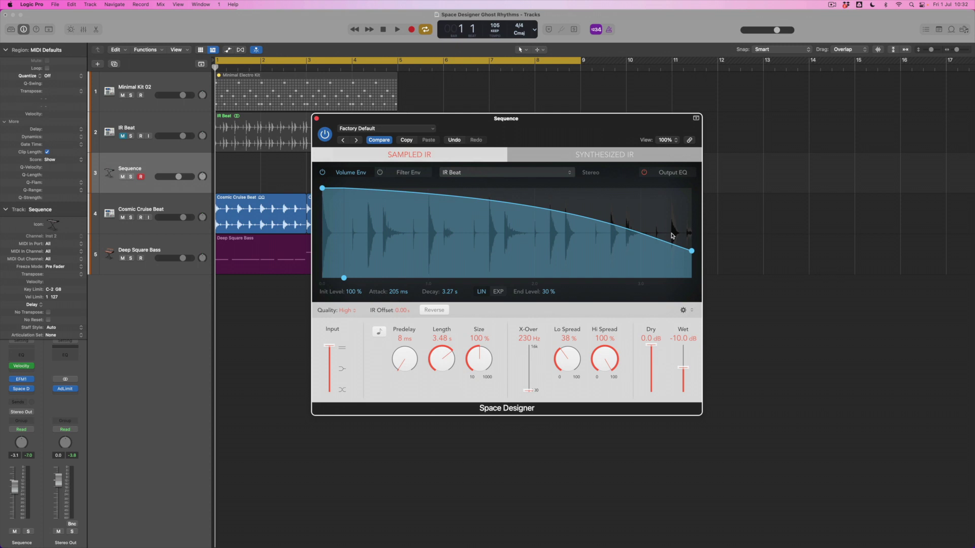
{"action": "scroll", "coordinate": [440, 354], "scroll_direction": "down", "scroll_amount": 2}
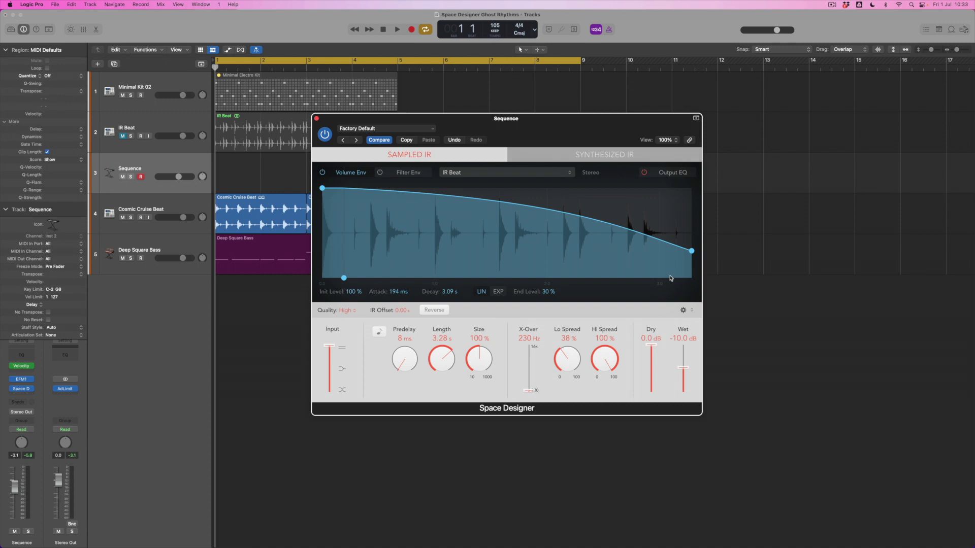
Reshape the volume envelope to a 37 % initial level, 414 ms attack, 1.16 s decay and 19 % end level.
{"action": "left_click_drag", "start_coordinate": [692, 251], "coordinate": [500, 263]}
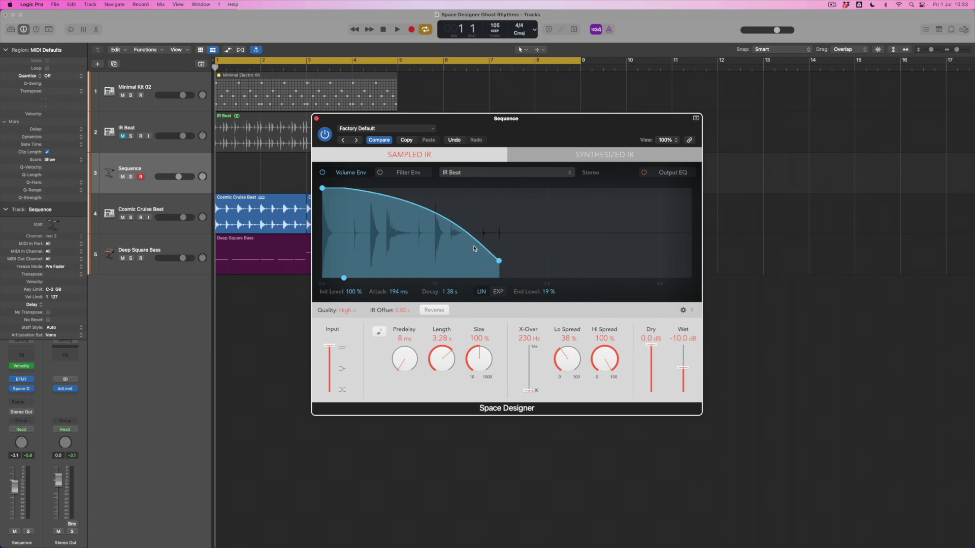
{"action": "left_click_drag", "start_coordinate": [323, 191], "coordinate": [319, 239]}
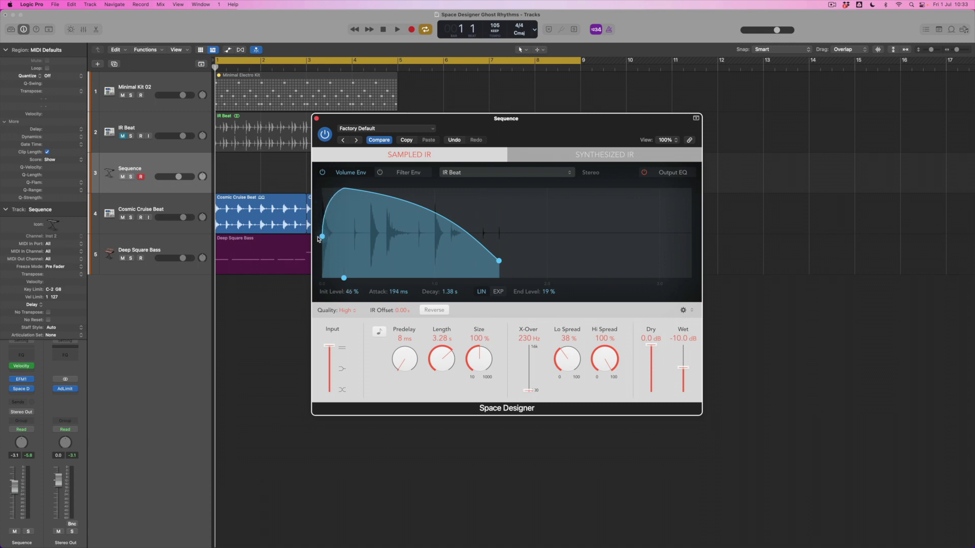
{"action": "left_click_drag", "start_coordinate": [318, 239], "coordinate": [317, 248]}
{"action": "left_click_drag", "start_coordinate": [345, 280], "coordinate": [370, 279]}
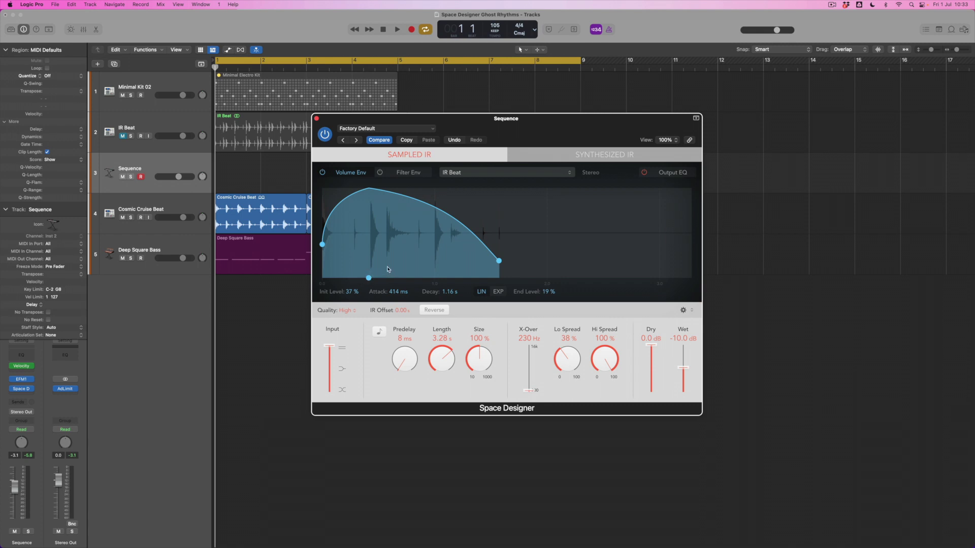
Enable the filter envelope and shape it with a 726.2 Hz break level at 1.01 s, 555 ms decay and 39.9 Hz end frequency.
{"action": "left_click", "coordinate": [399, 173]}
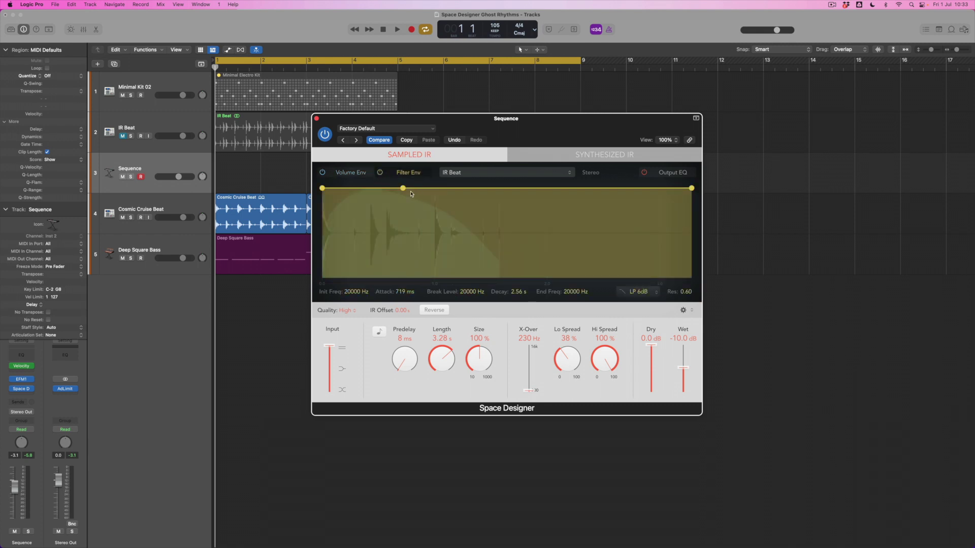
{"action": "left_click_drag", "start_coordinate": [403, 188], "coordinate": [436, 231]}
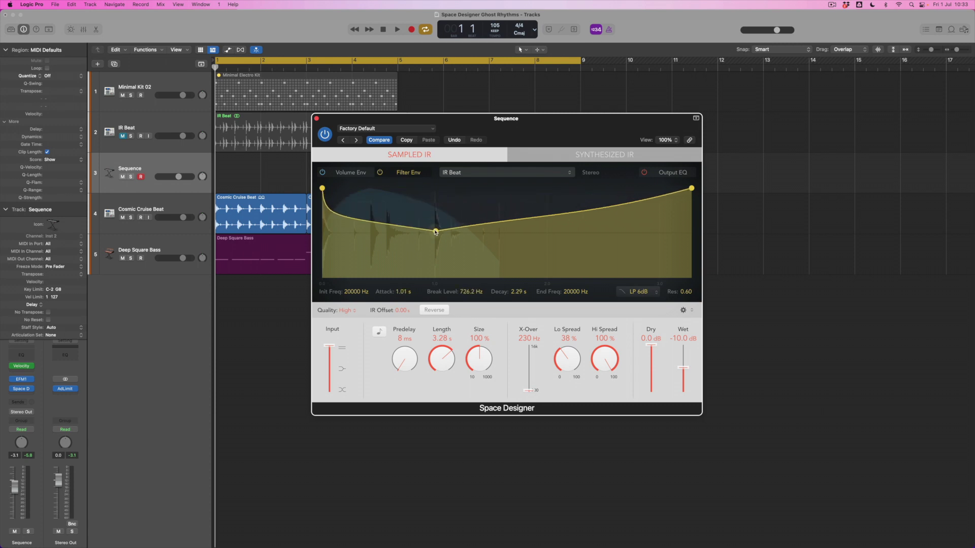
{"action": "left_click_drag", "start_coordinate": [692, 188], "coordinate": [500, 271]}
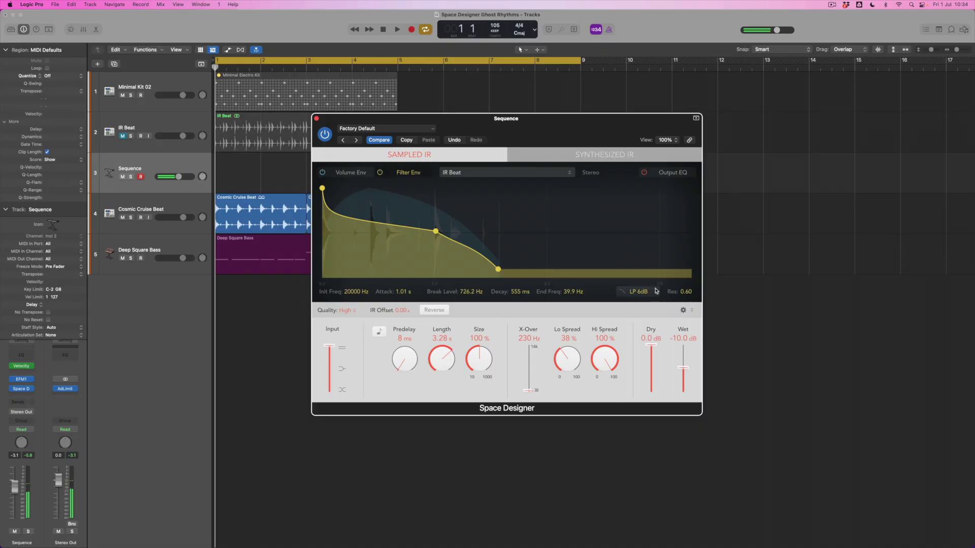
Refine the filter envelope with BP type, 0.83 resonance, 5024 Hz initial frequency and 390 Hz break level.
{"action": "left_click_drag", "start_coordinate": [687, 294], "coordinate": [686, 291]}
{"action": "left_click", "coordinate": [648, 294]}
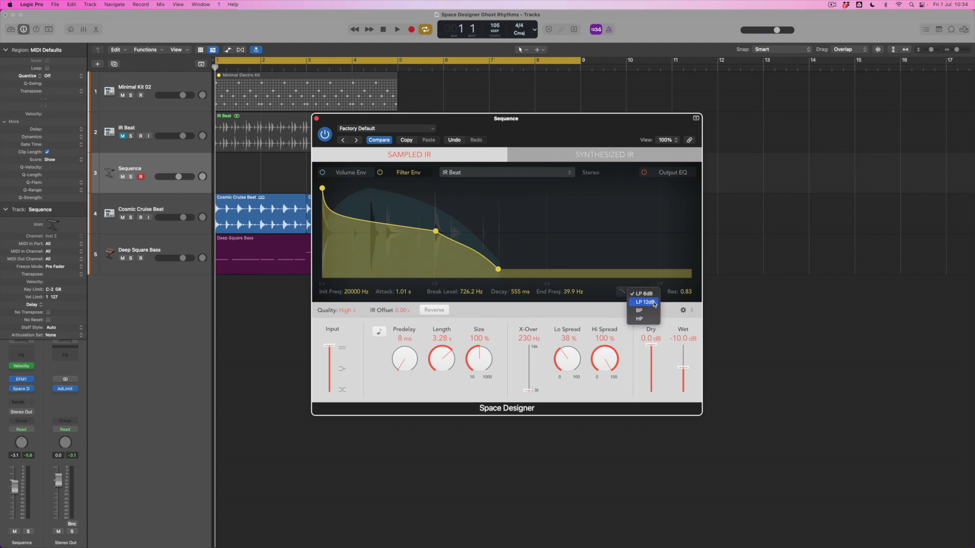
{"action": "left_click", "coordinate": [653, 302]}
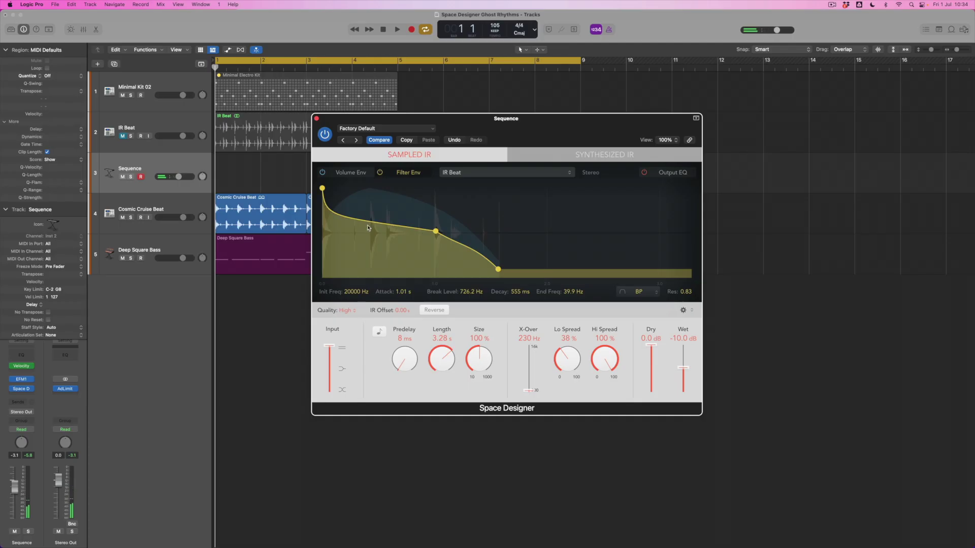
{"action": "left_click_drag", "start_coordinate": [322, 188], "coordinate": [322, 206]}
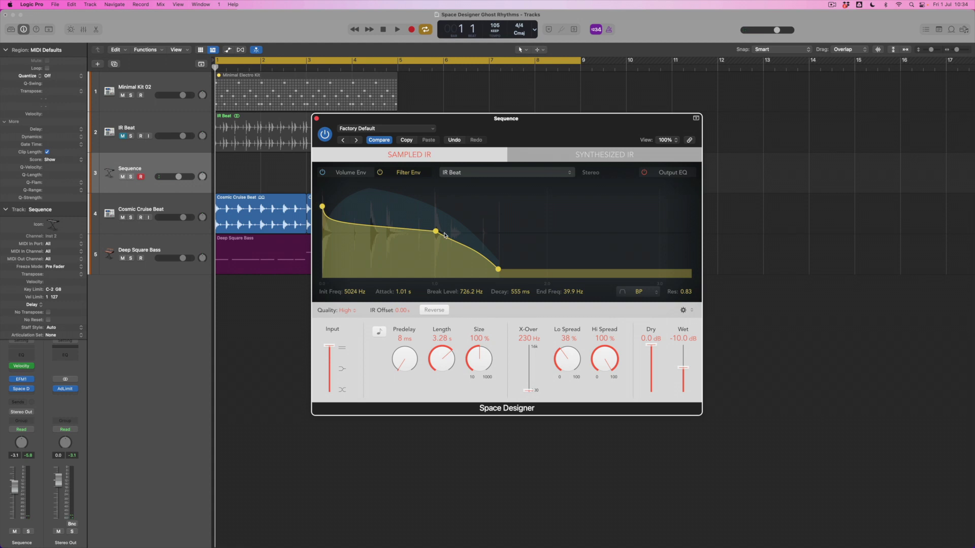
{"action": "left_click_drag", "start_coordinate": [436, 231], "coordinate": [435, 239]}
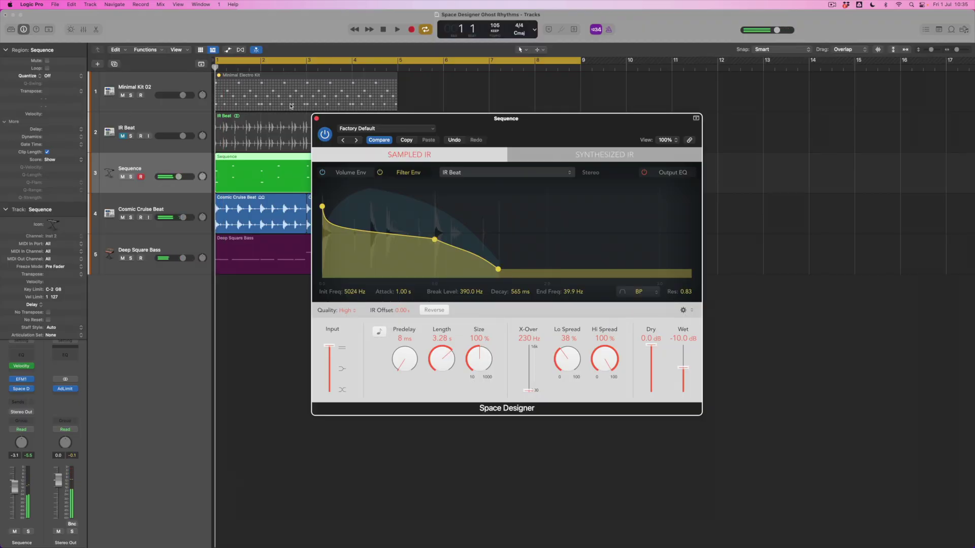
Quantize the Sequence region to 1/8 Note.
{"action": "left_click_drag", "start_coordinate": [333, 120], "coordinate": [413, 143]}
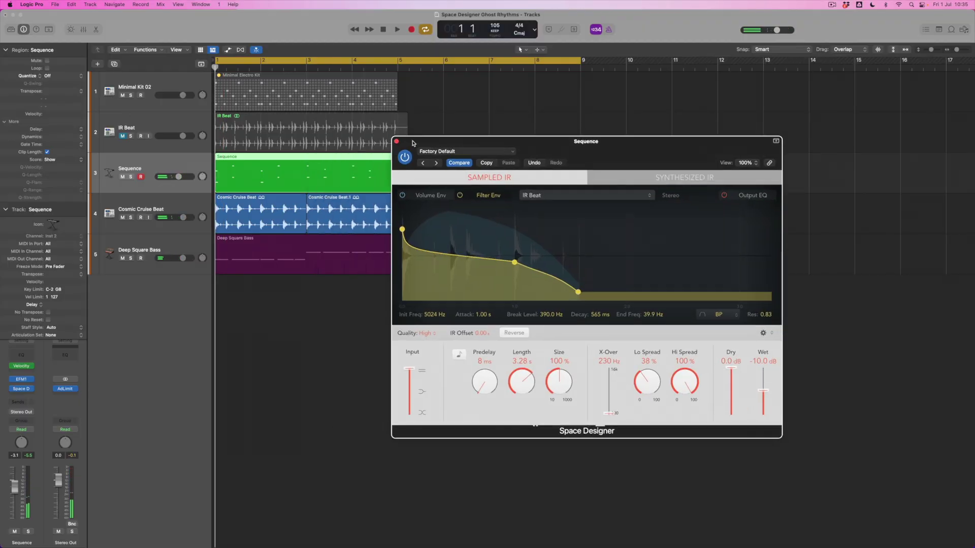
{"action": "left_click", "coordinate": [82, 76]}
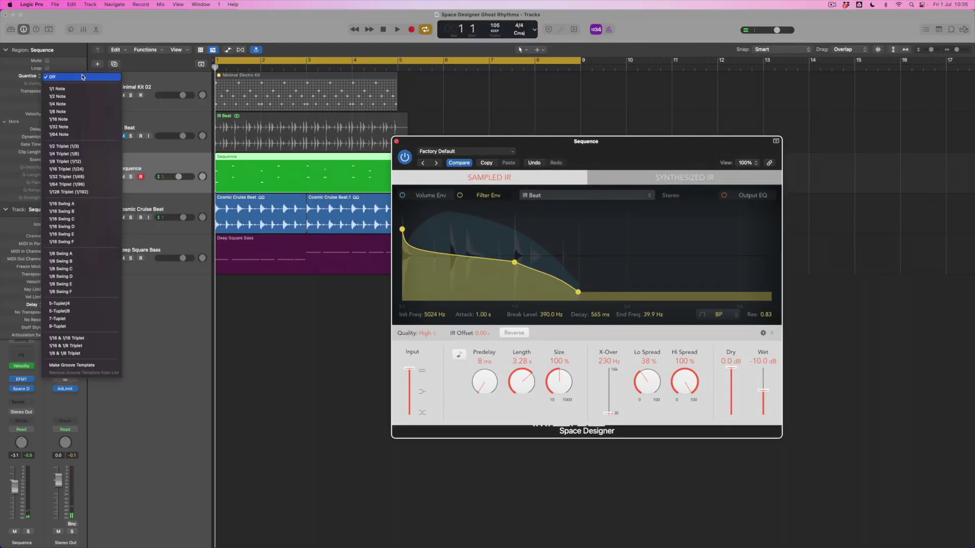
{"action": "left_click", "coordinate": [76, 112]}
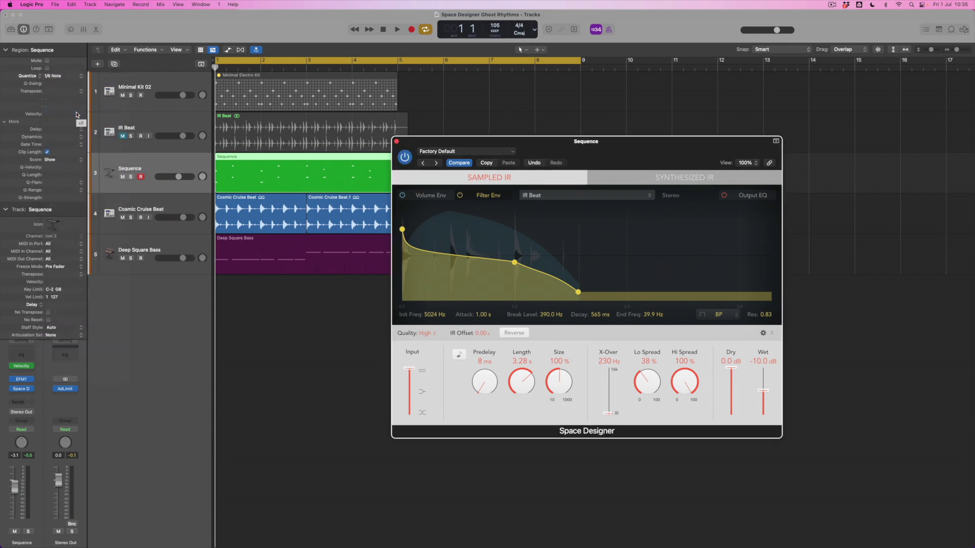
Open the Sequence region's notes and raise the upper note in the middle of bar 3 by two semitones.
{"action": "double_click", "coordinate": [265, 158]}
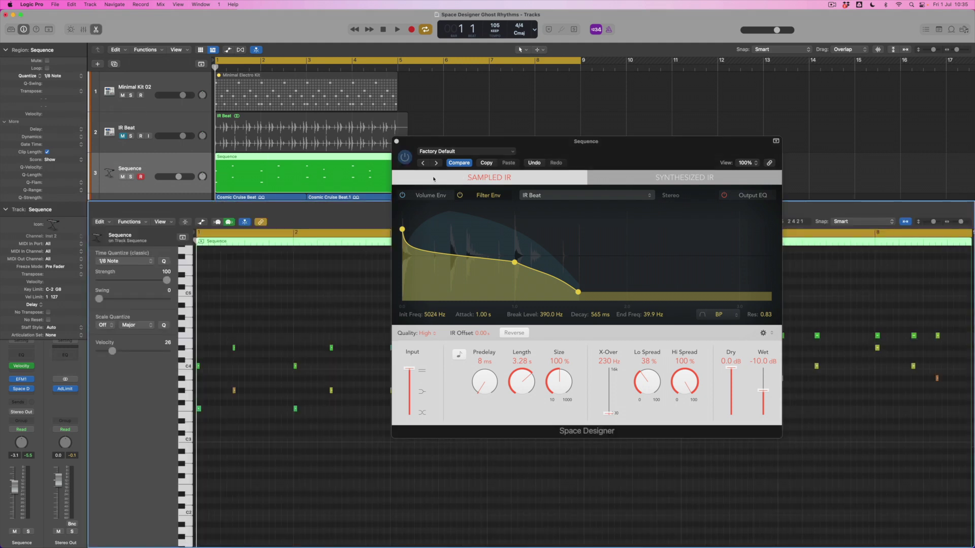
{"action": "left_click_drag", "start_coordinate": [423, 143], "coordinate": [635, 219]}
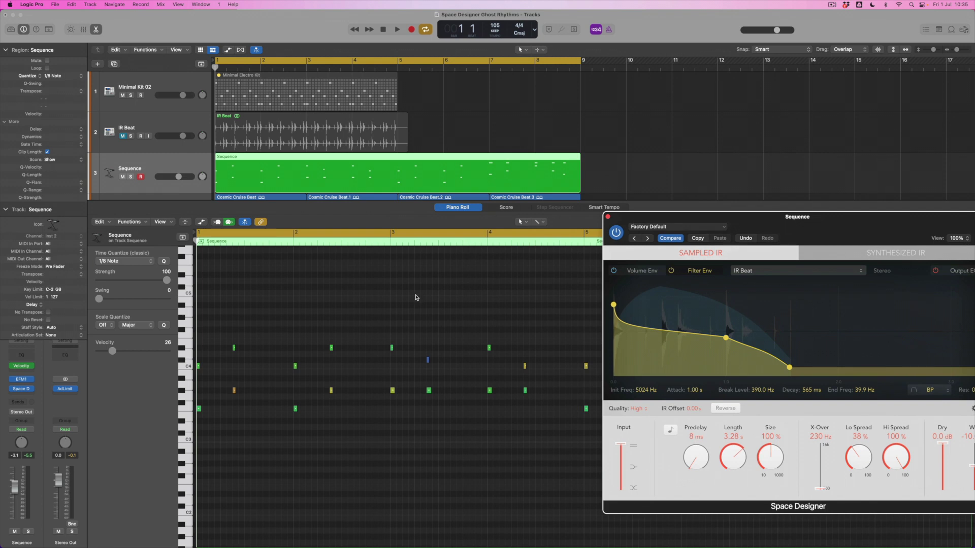
{"action": "left_click_drag", "start_coordinate": [420, 354], "coordinate": [442, 363]}
{"action": "key", "text": "alt+Up"}
{"action": "key", "text": "alt+Up"}
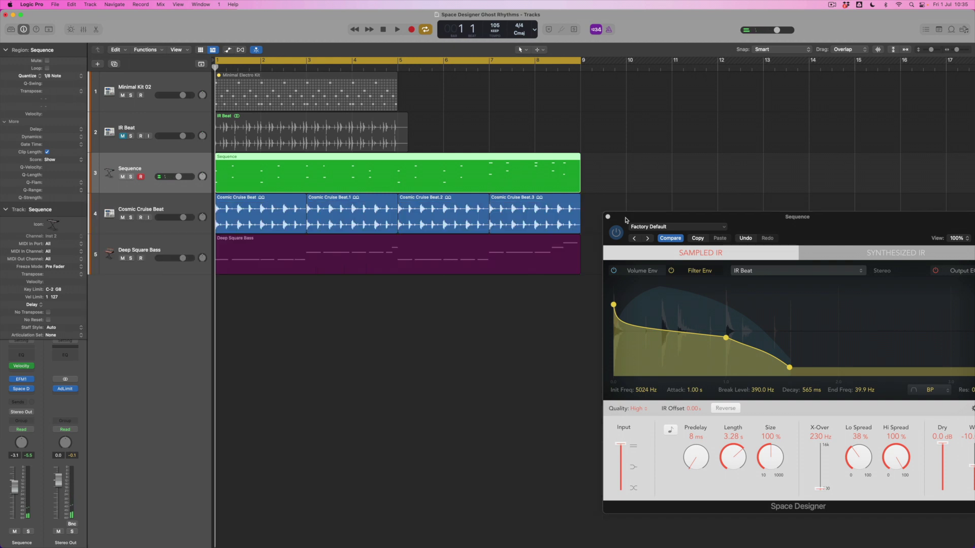
Try a reverb Size of 200 % and audition the arrangement.
{"action": "left_click_drag", "start_coordinate": [626, 220], "coordinate": [313, 130]}
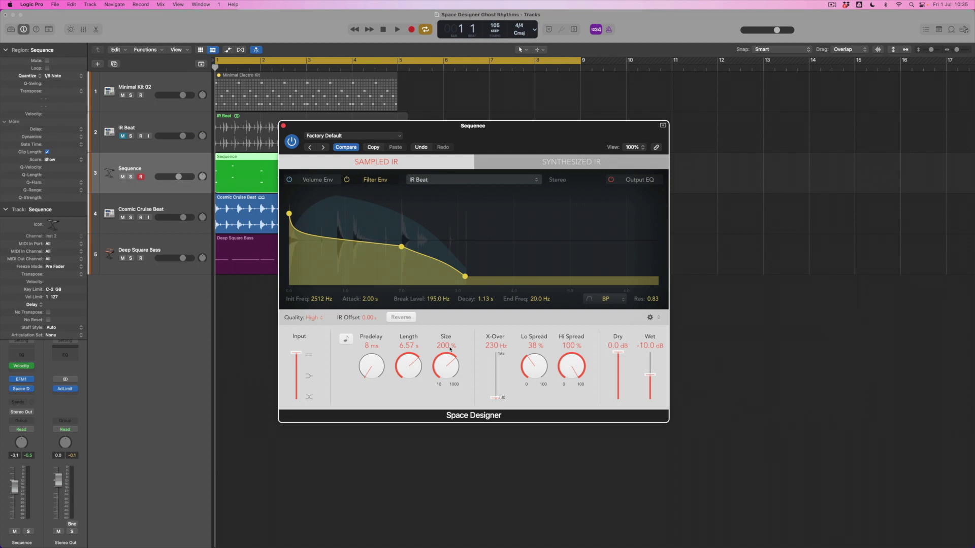
{"action": "key", "text": "space"}
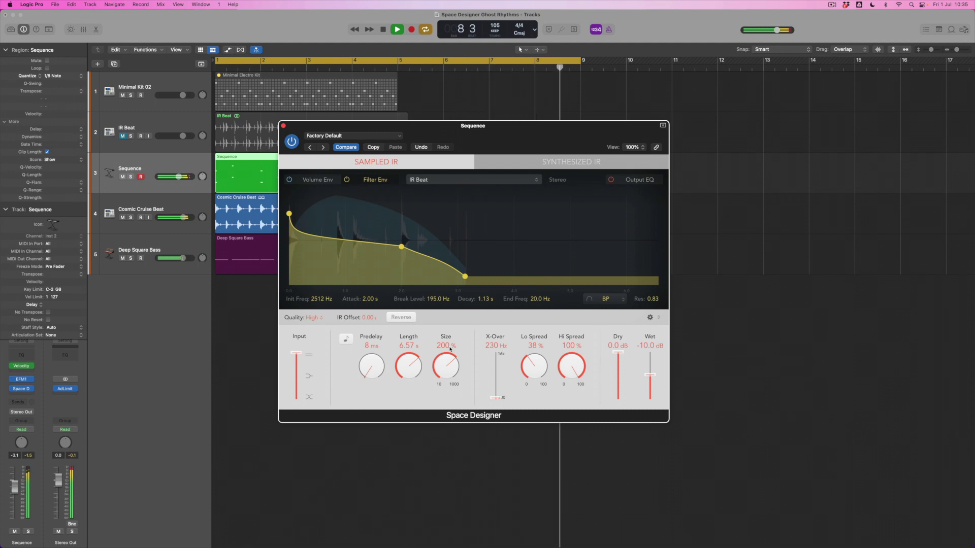
{"action": "key", "text": "space"}
Set the reverb Size to 50 % and audition the arrangement from the start.
{"action": "key", "text": "Return"}
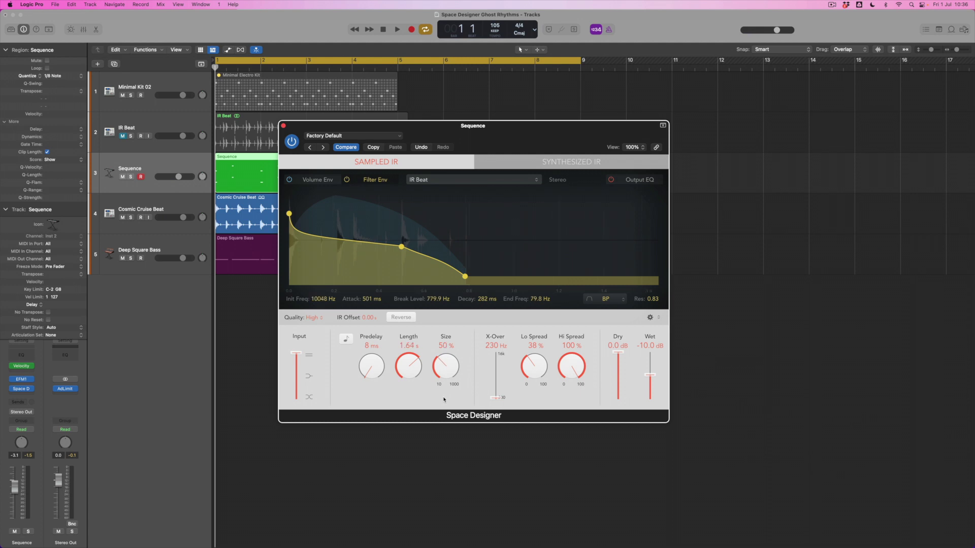
{"action": "key", "text": "space"}
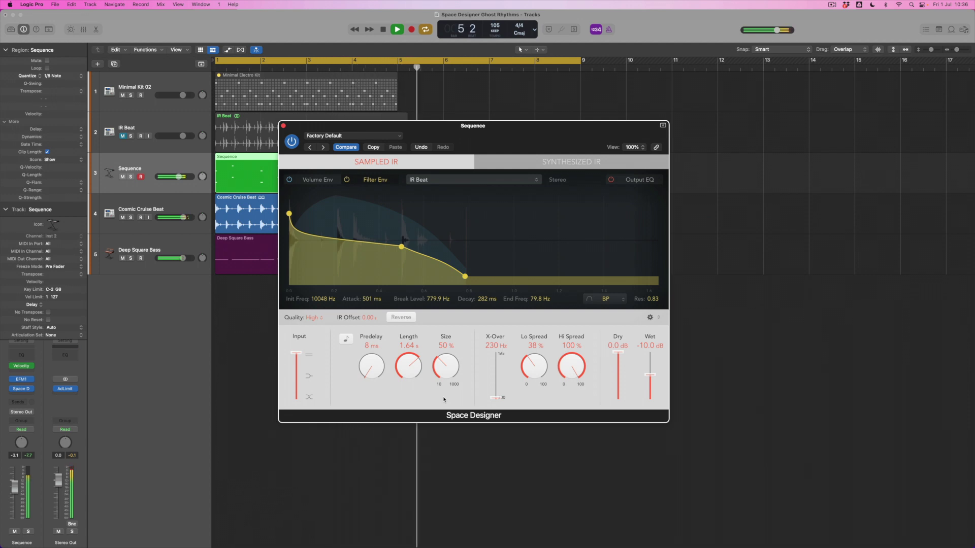
{"action": "key", "text": "space"}
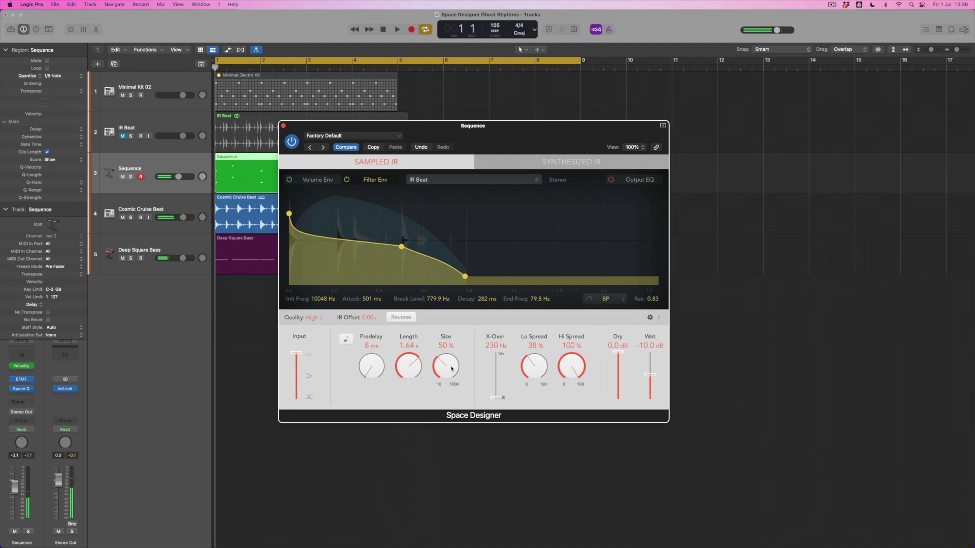